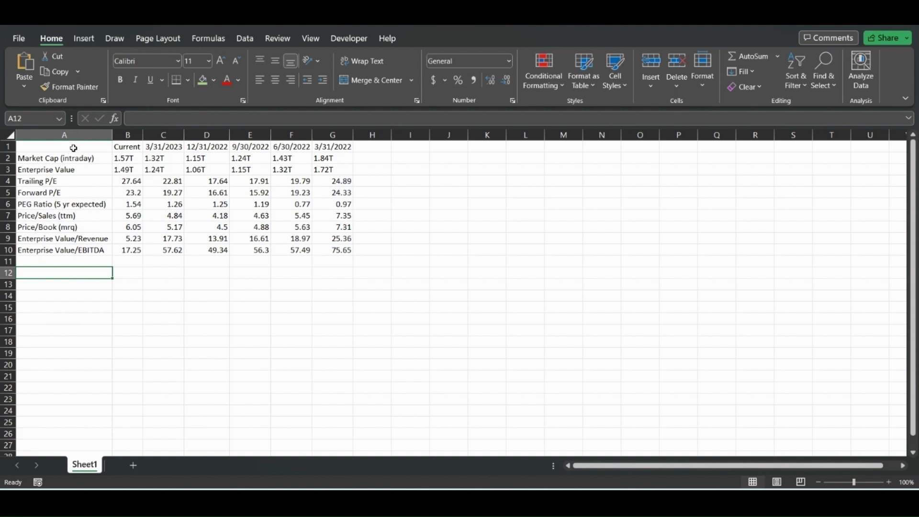
Hide the 6/30/2022 columns F and G of the valuation table.
drag(74, 148, 345, 251)
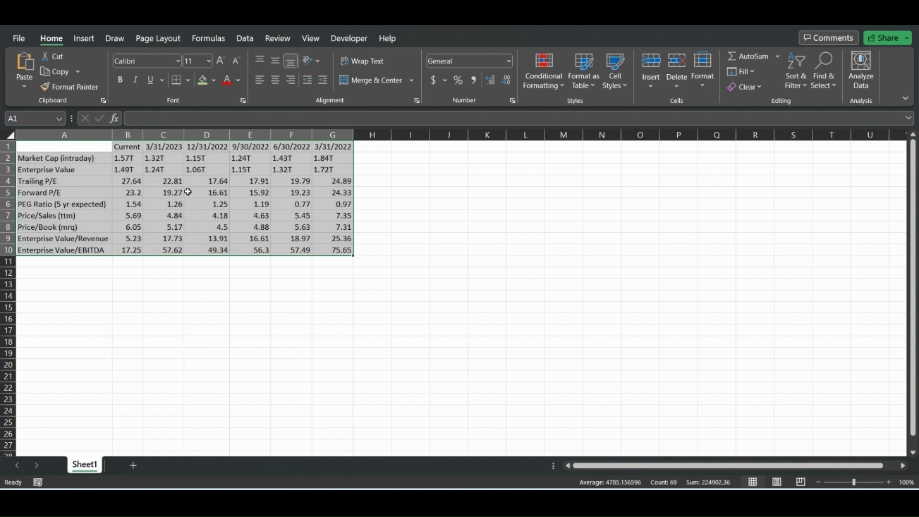
click(293, 136)
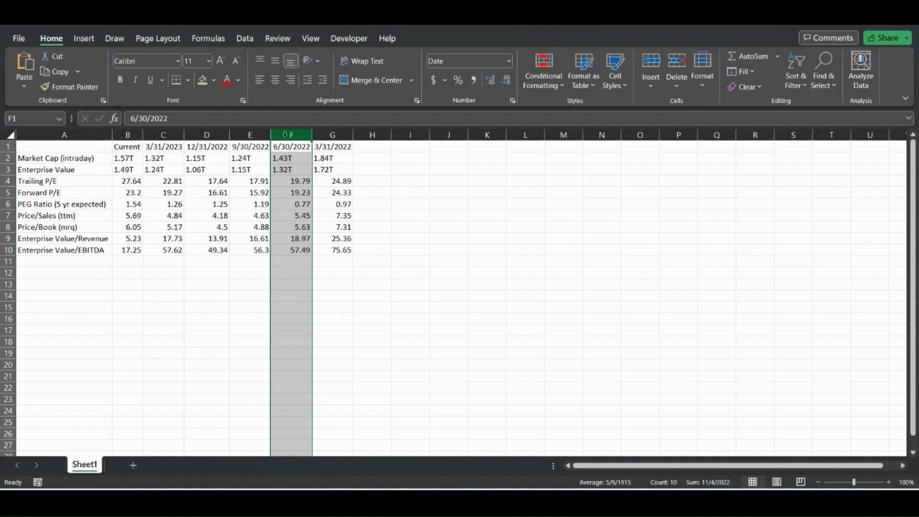
drag(327, 136, 294, 136)
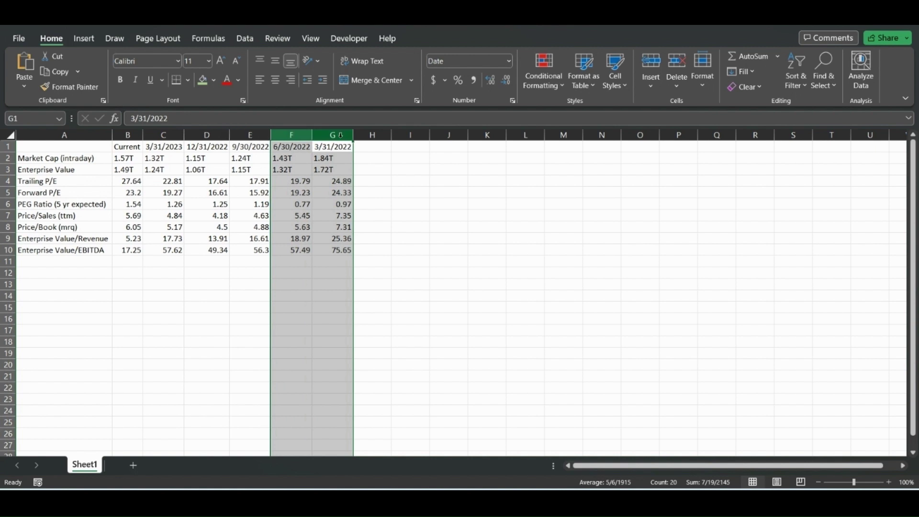
right_click(291, 137)
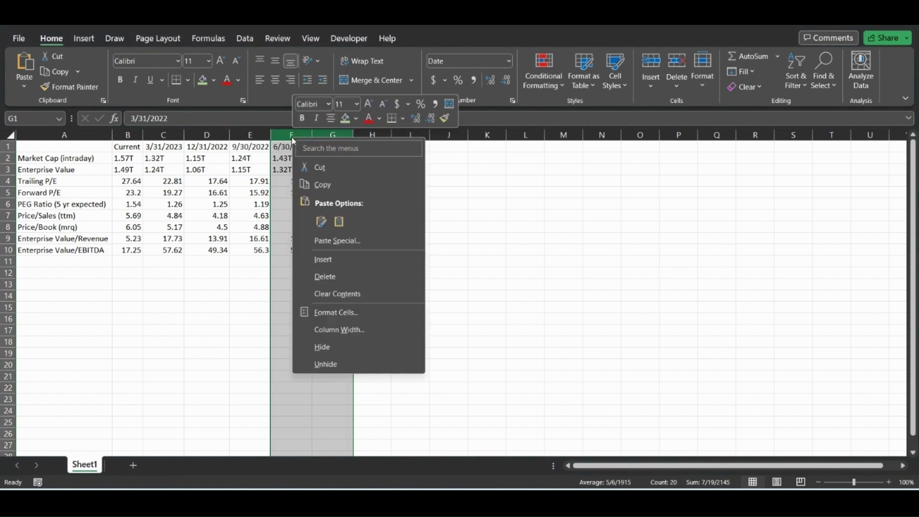
click(331, 351)
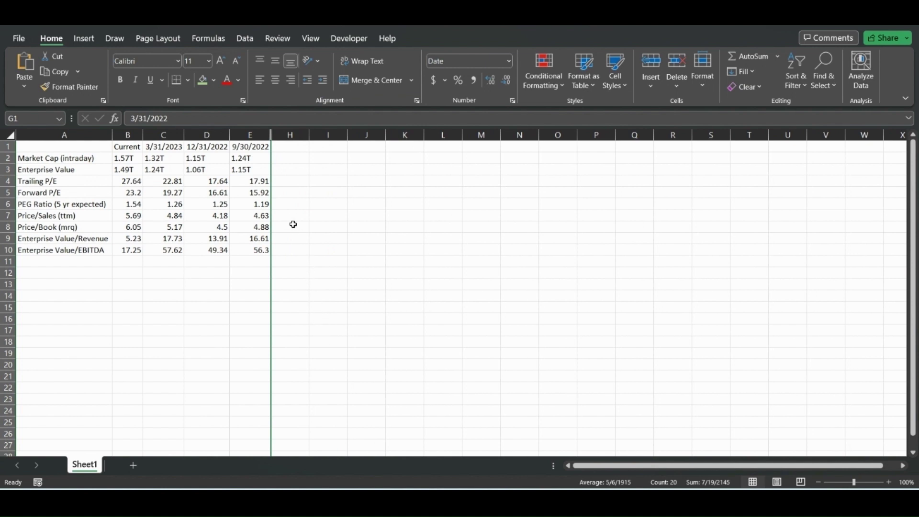
Unhide columns F and G by selecting columns E through H.
click(292, 135)
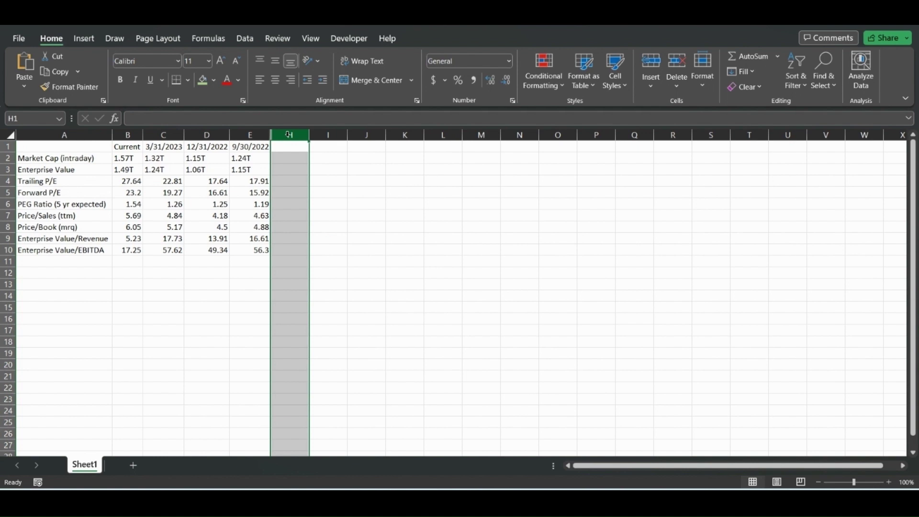
mouse_move(289, 135)
mouse_down()
mouse_move(245, 134)
mouse_move(289, 136)
mouse_up()
click(243, 135)
right_click(289, 137)
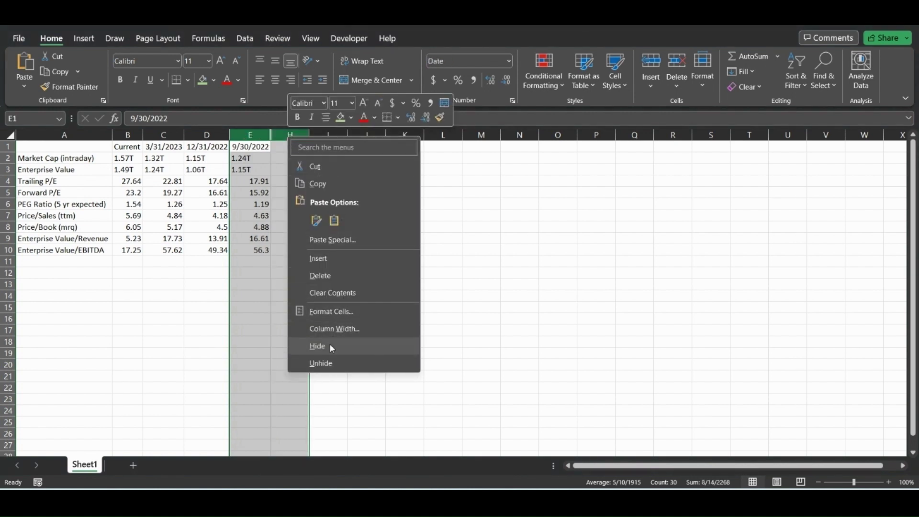
click(327, 363)
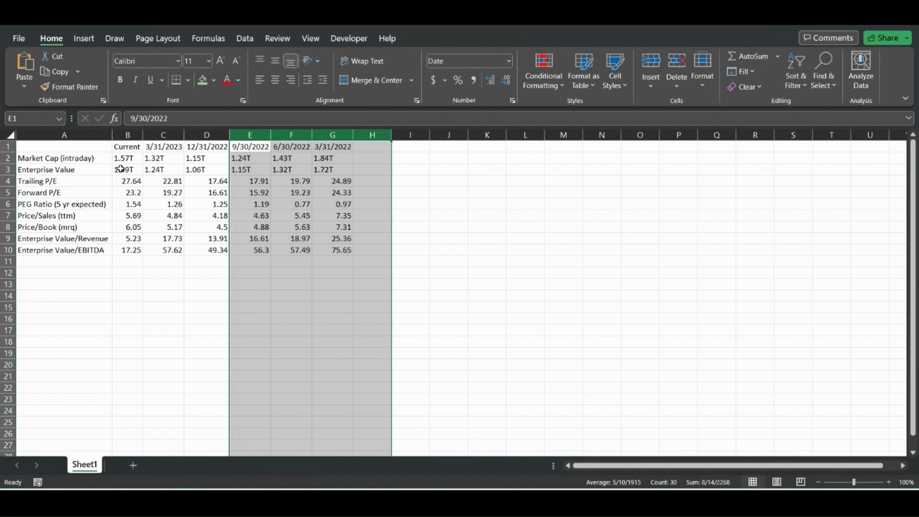
Hide rows 7 and 8, Price/Sales (ttm) and Price/Book (mrq).
drag(8, 194, 7, 202)
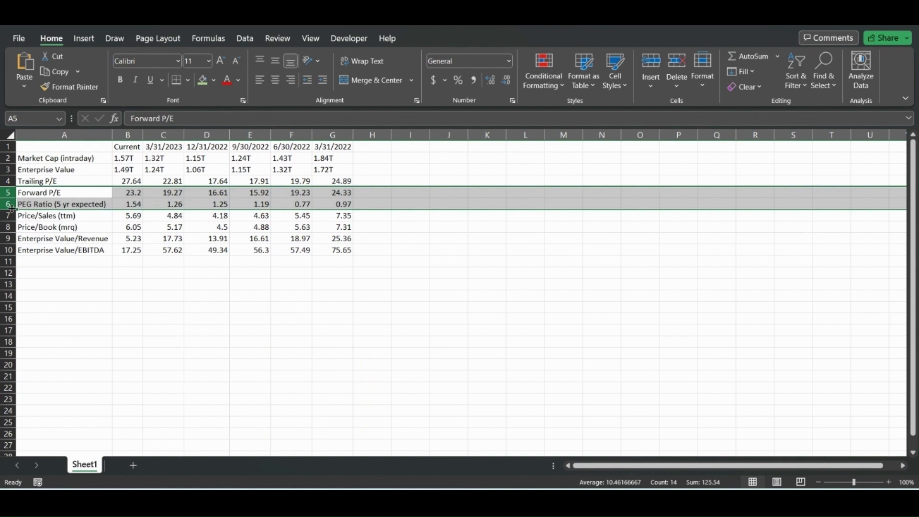
drag(7, 215, 8, 225)
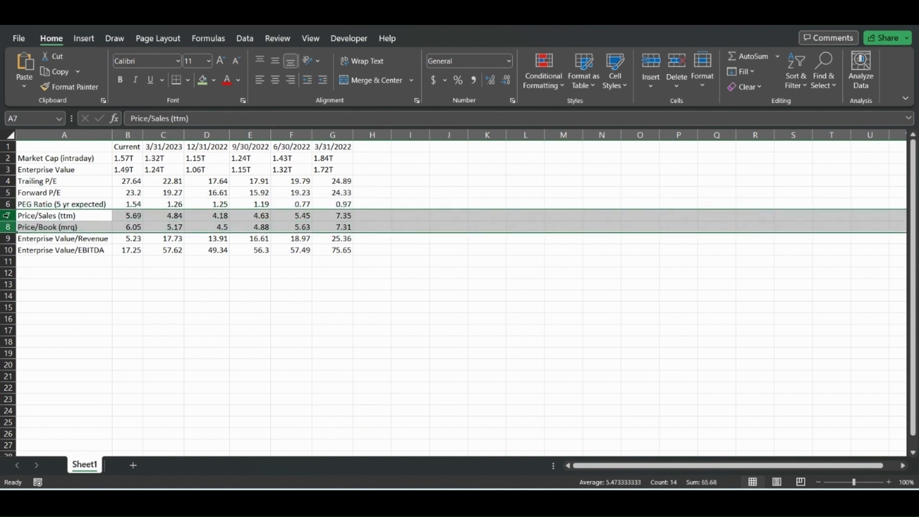
right_click(7, 215)
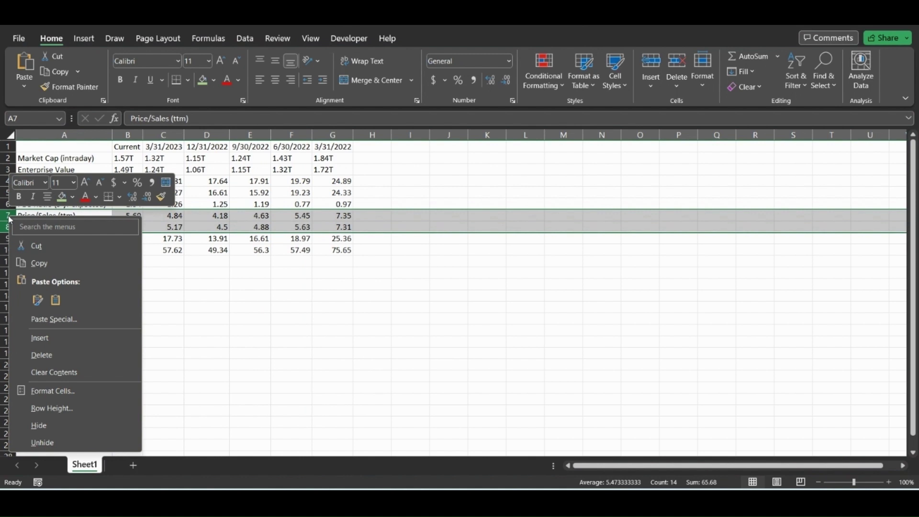
click(42, 425)
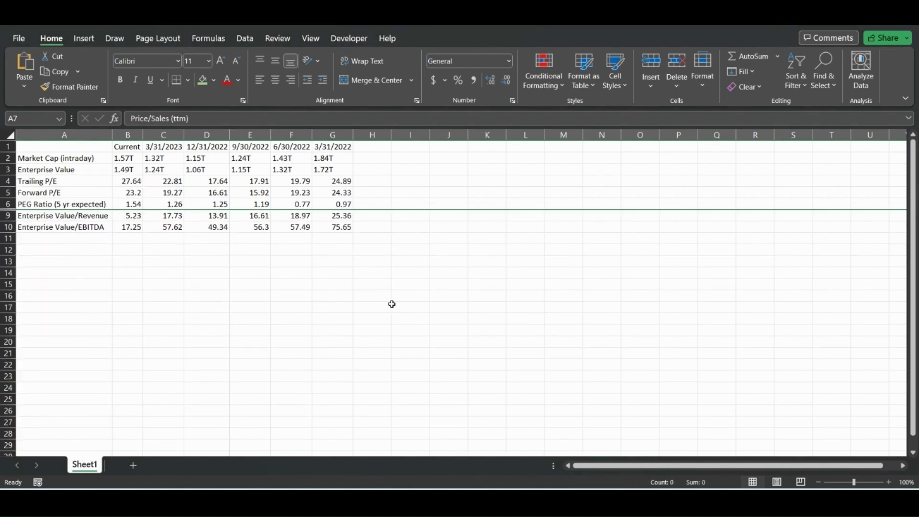
Copy the GOOG Valuation Measures table from the Yahoo Finance statistics page.
key(alt+Tab)
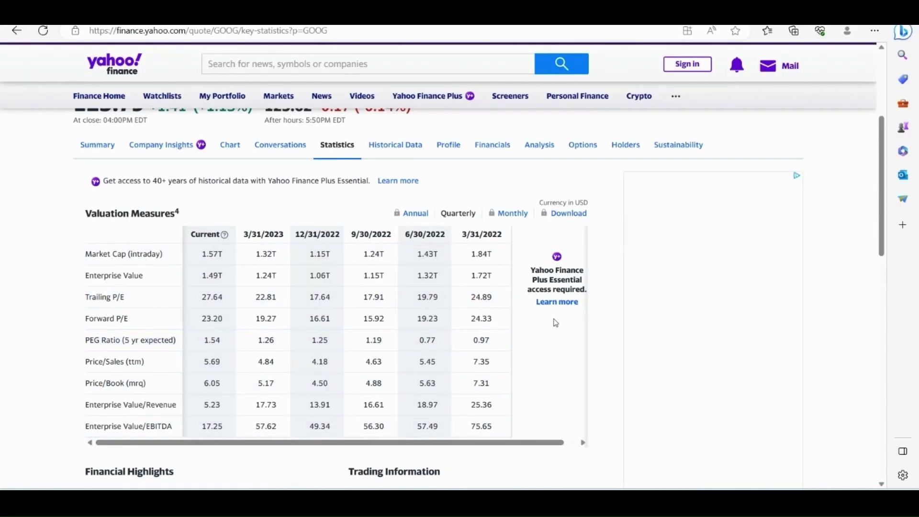
drag(132, 234, 524, 407)
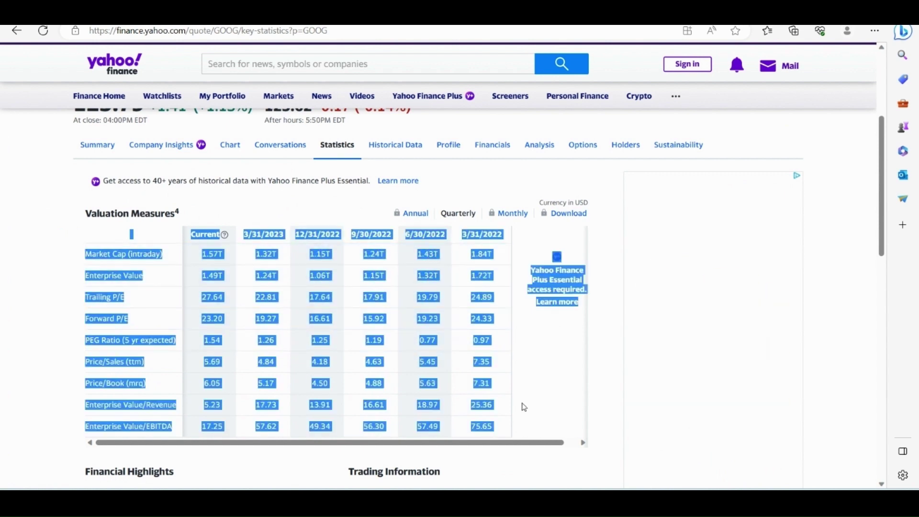
right_click(477, 298)
click(521, 88)
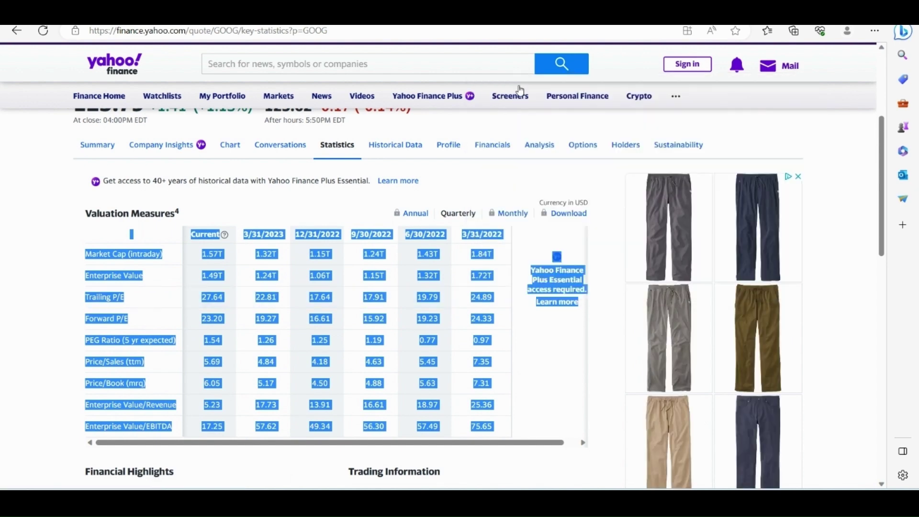
Paste the copied valuation table at I1 and autofit columns I through O.
click(567, 440)
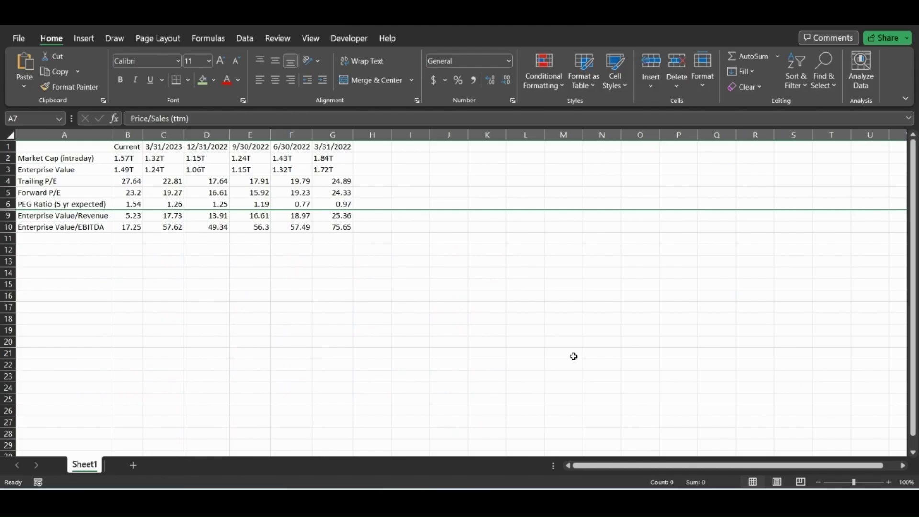
click(420, 152)
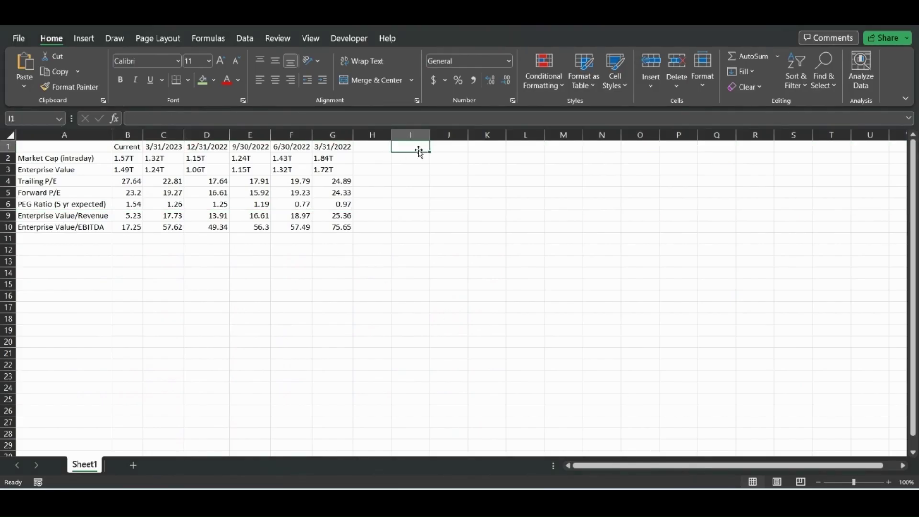
right_click(419, 152)
click(465, 187)
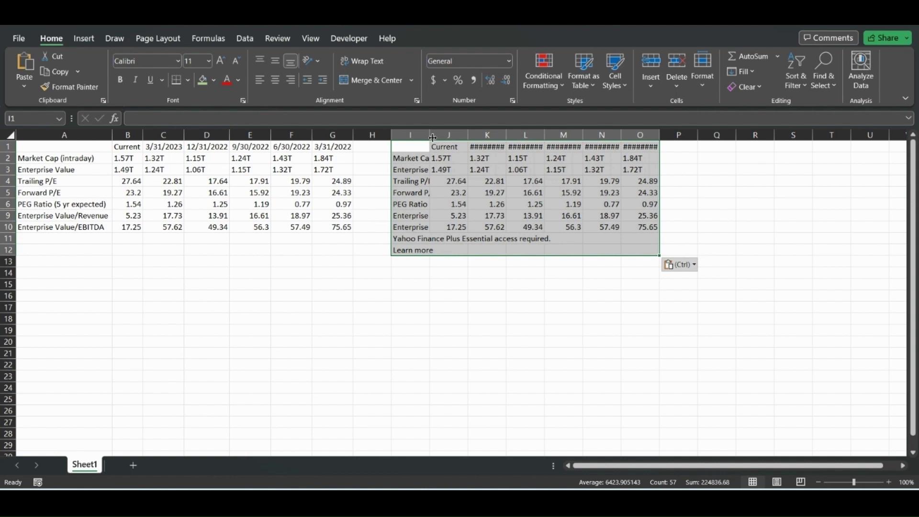
drag(410, 135, 660, 137)
double_click(660, 136)
Clear the leftover access note in I11:I12 and unhide rows 7 and 8.
drag(443, 240, 439, 251)
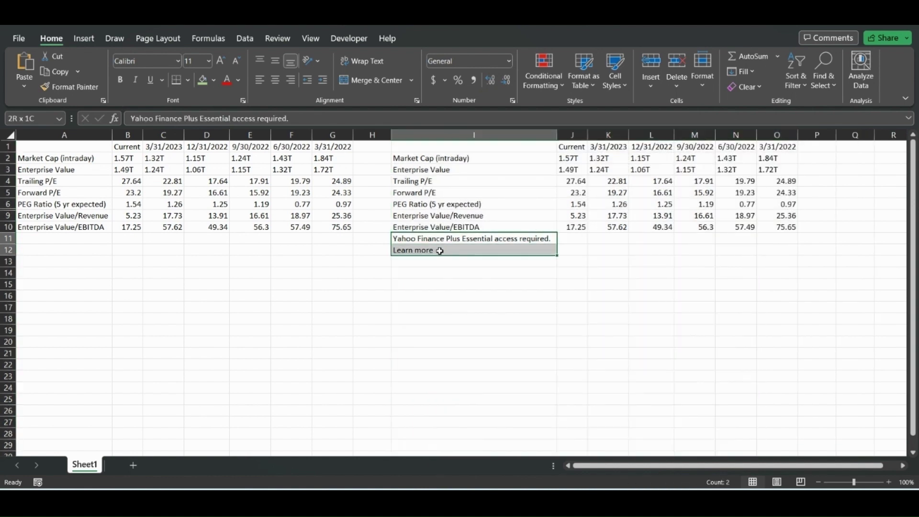
key(Delete)
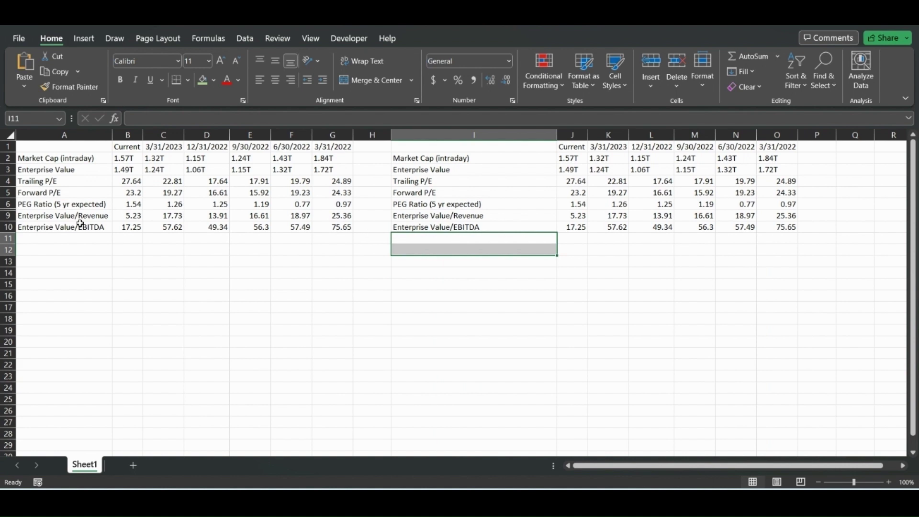
click(8, 204)
drag(8, 204, 6, 215)
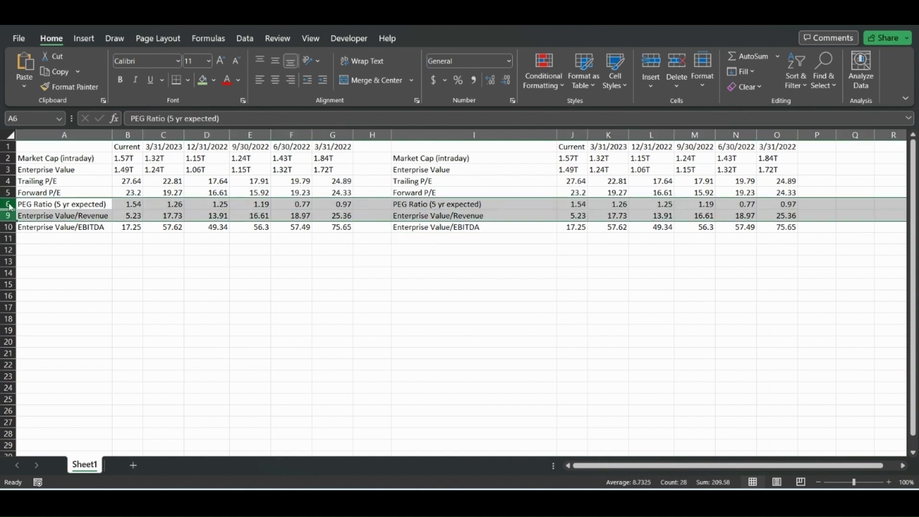
right_click(9, 206)
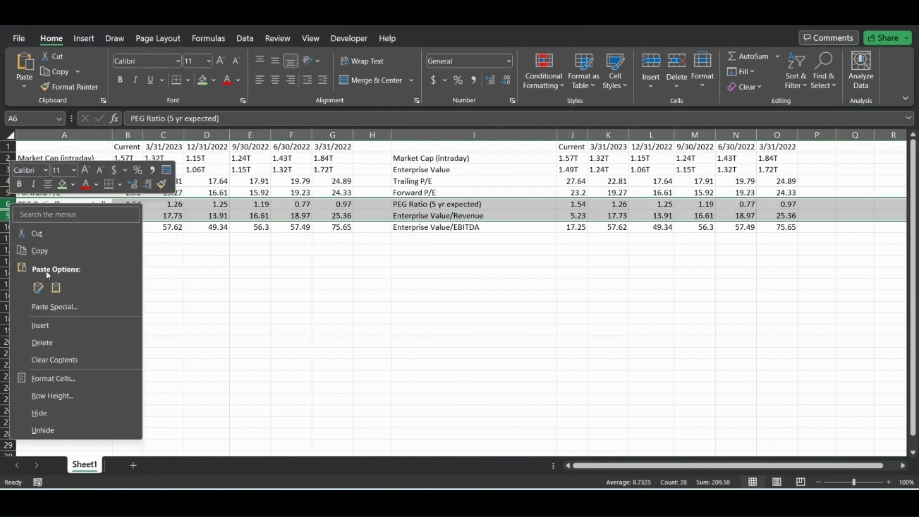
click(68, 431)
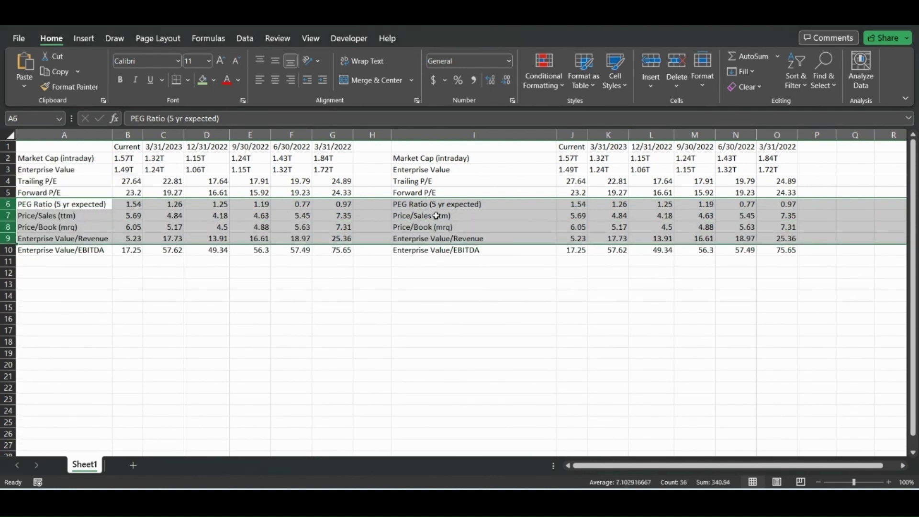
key(shift+Up)
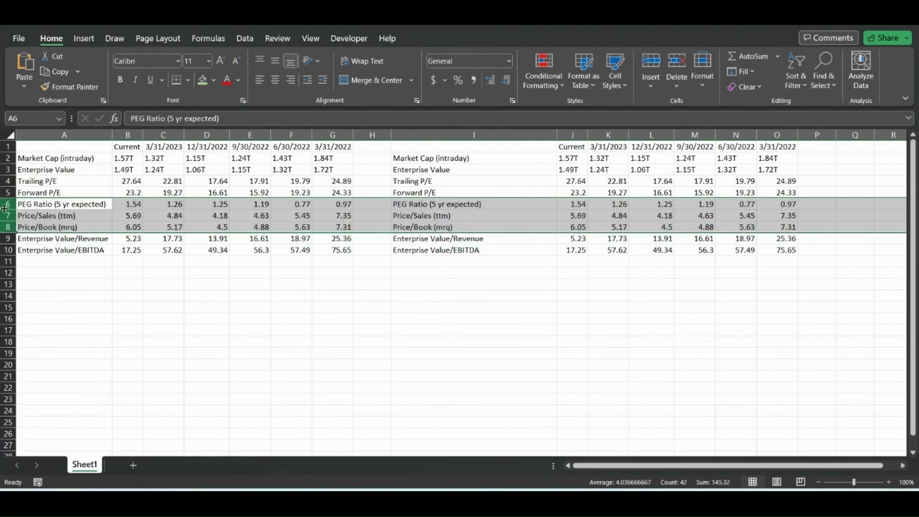
Hide the date columns C through E.
drag(163, 135, 256, 137)
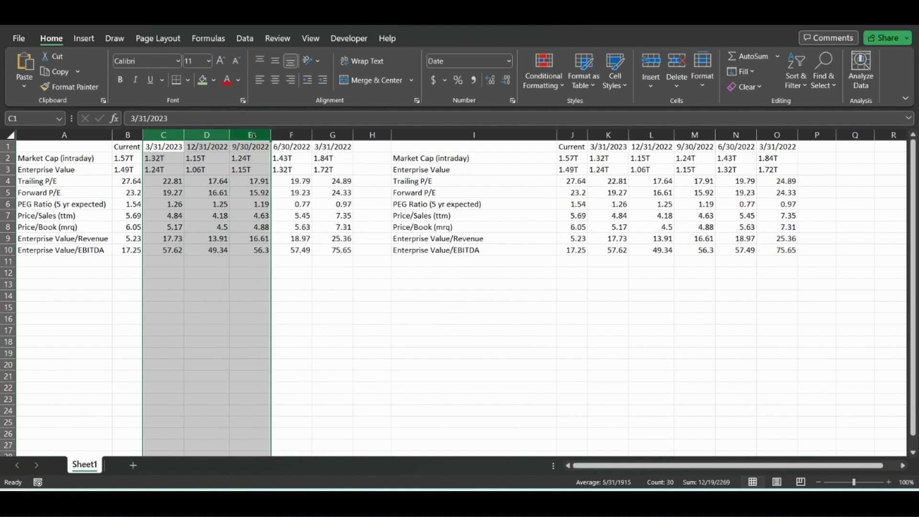
right_click(256, 137)
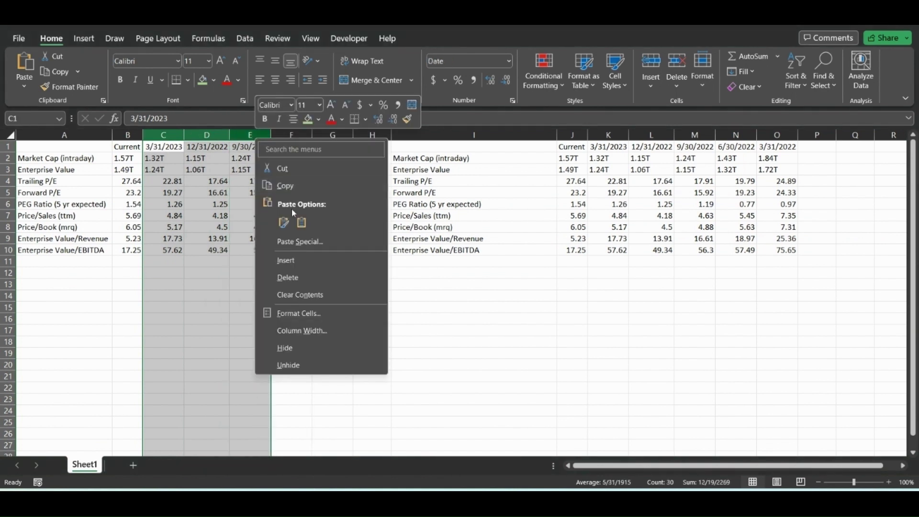
click(292, 346)
Copy the table in I1:O10 and paste it at A12.
drag(309, 149, 636, 255)
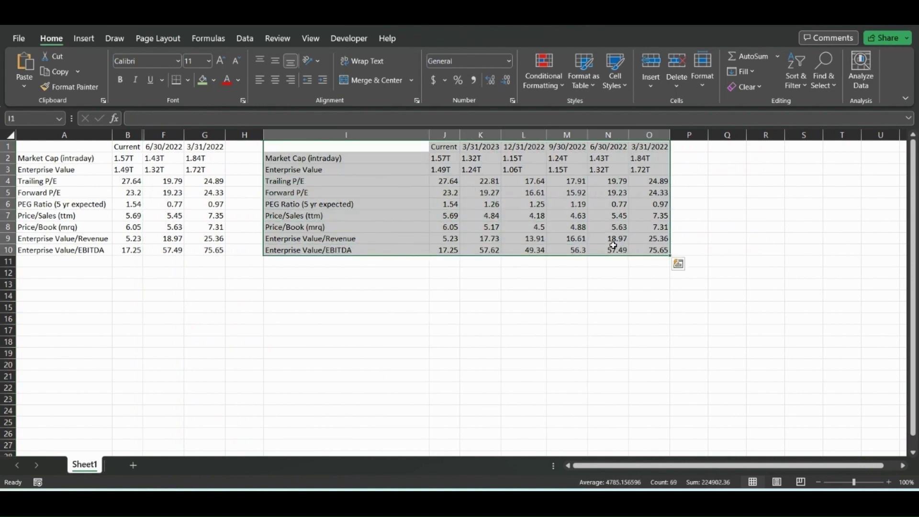
key(ctrl+c)
click(50, 271)
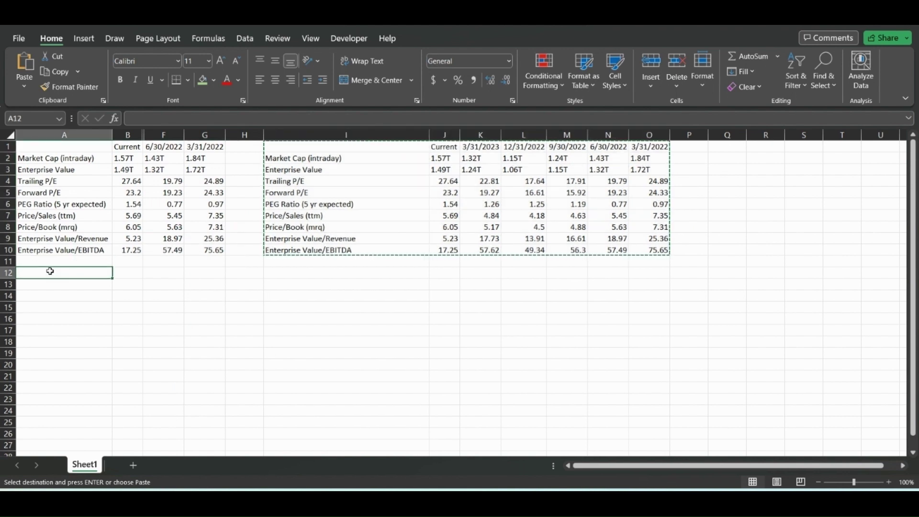
key(ctrl+v)
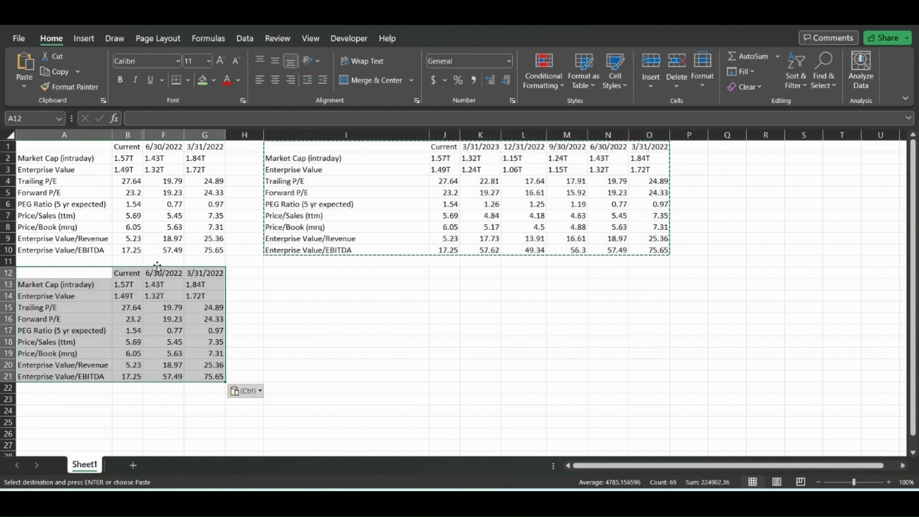
click(163, 296)
Unhide columns C through E and add a new blank Sheet3.
drag(164, 135, 134, 134)
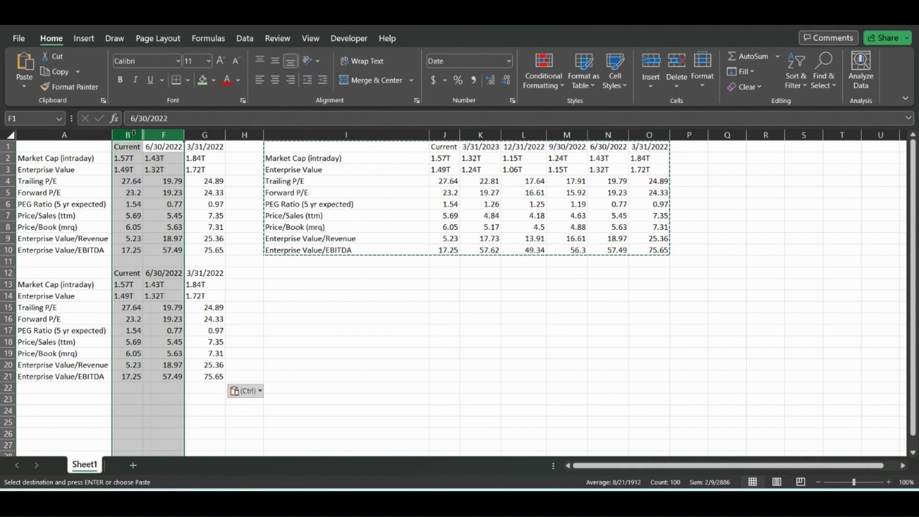
right_click(134, 135)
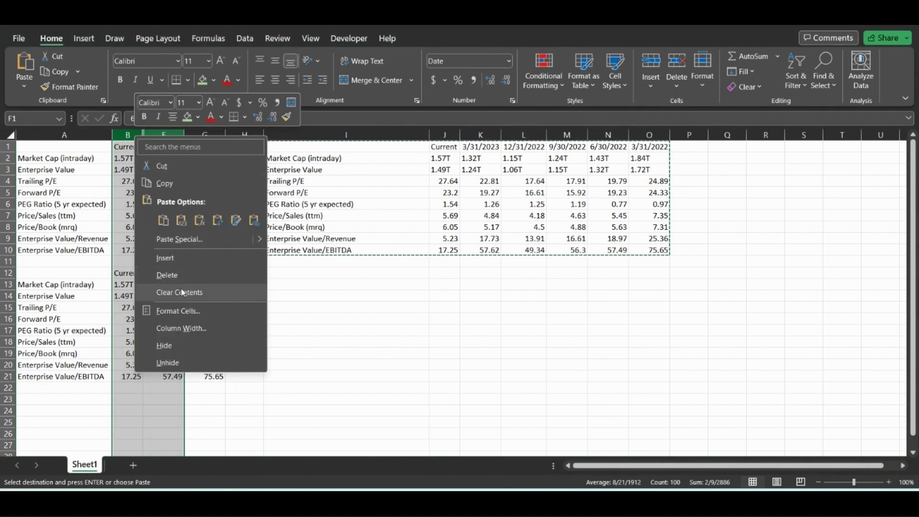
click(162, 363)
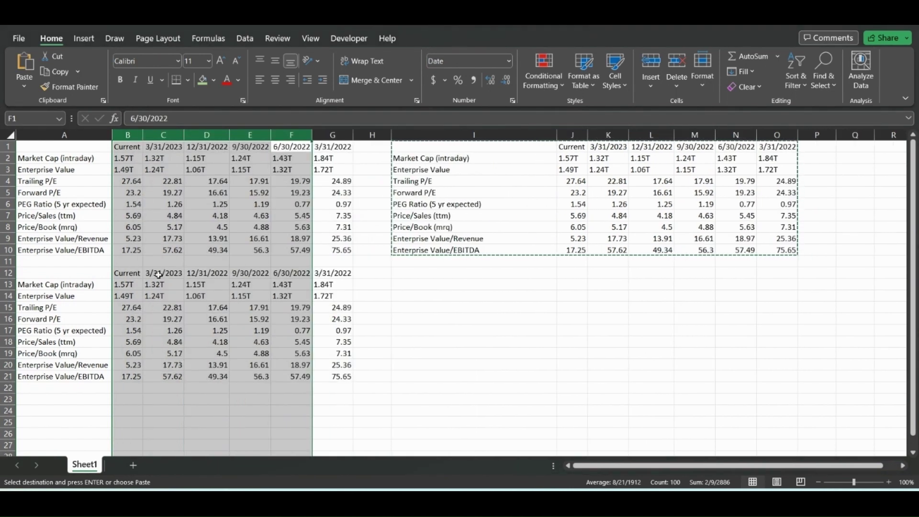
drag(158, 274, 260, 386)
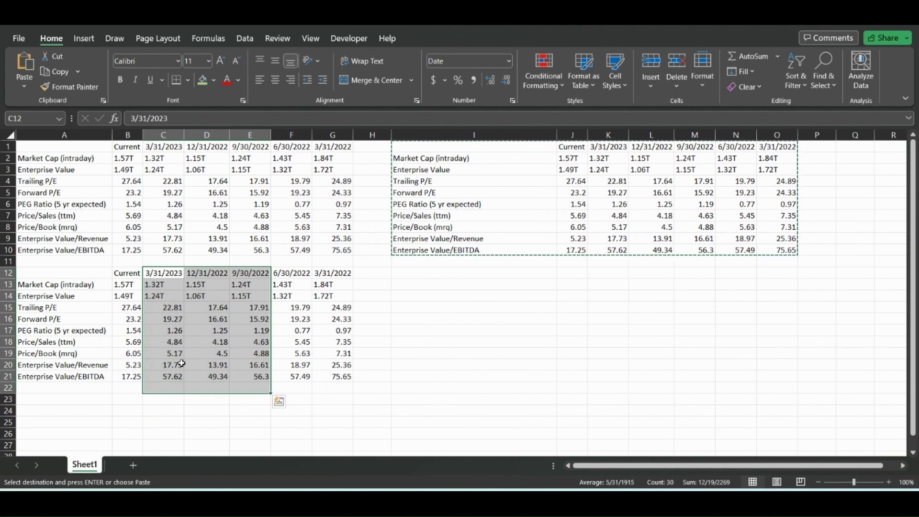
click(134, 466)
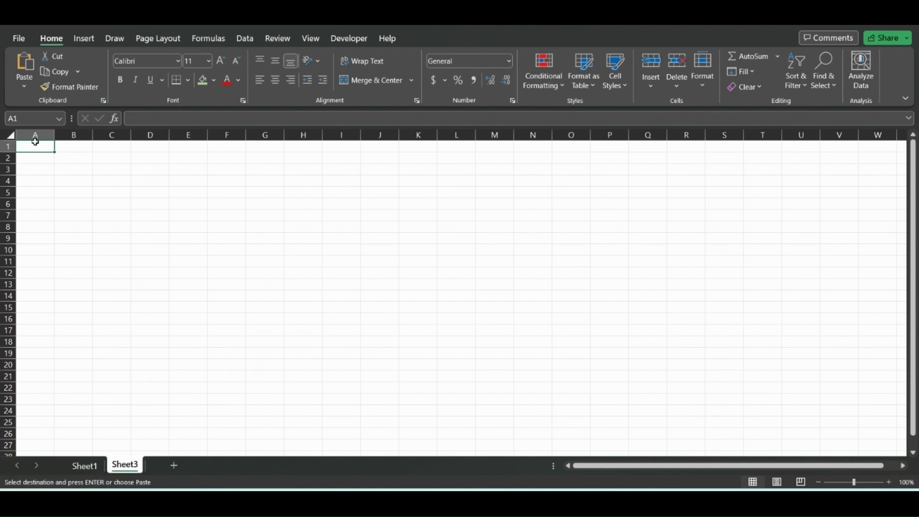
Paste the valuation table on Sheet3 at A1 and again at A13.
key(ctrl+v)
click(43, 284)
key(ctrl+v)
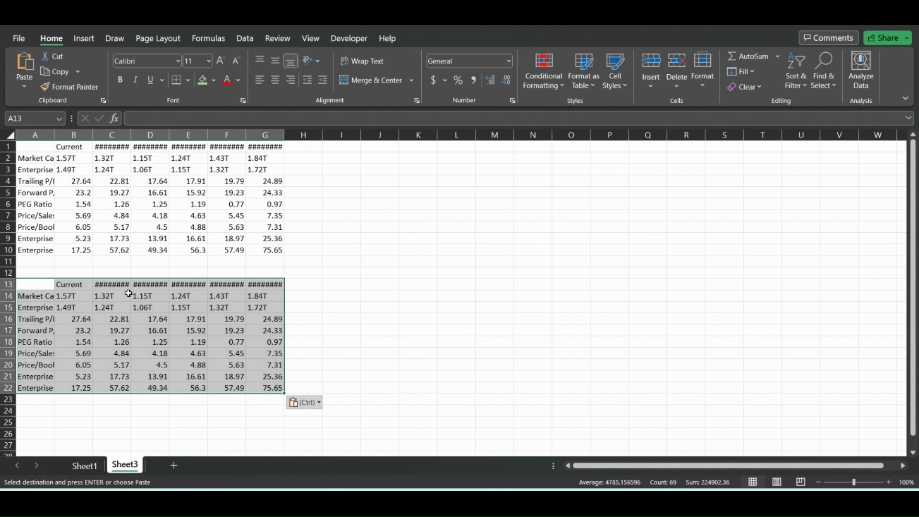
key(ctrl)
key(ctrl)
click(110, 271)
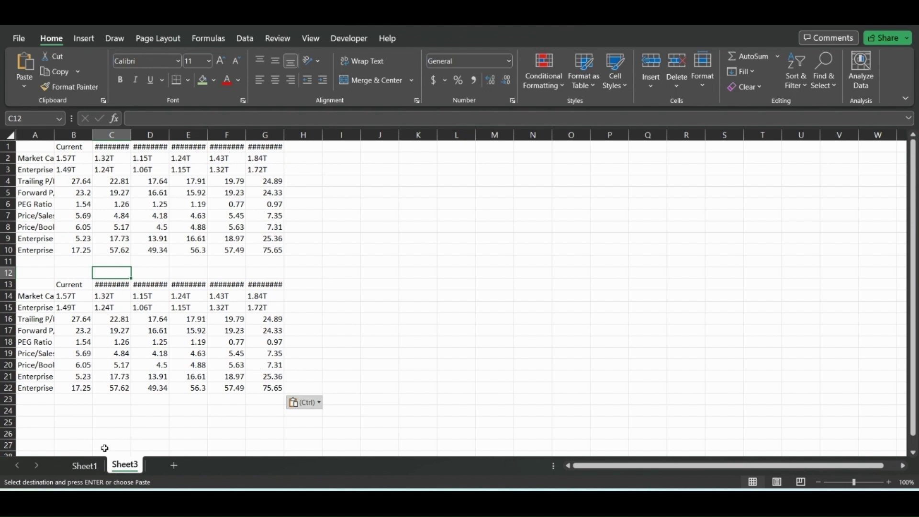
Hide the Sheet3 worksheet.
click(84, 465)
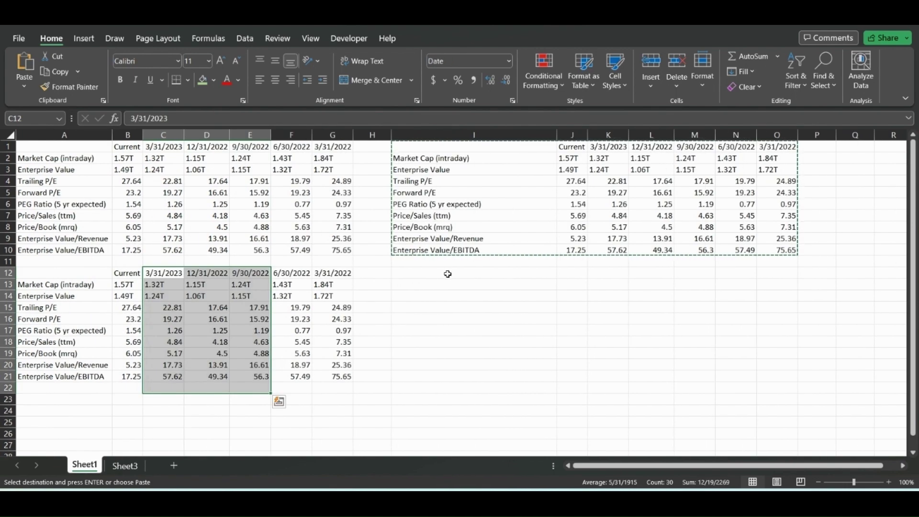
right_click(131, 468)
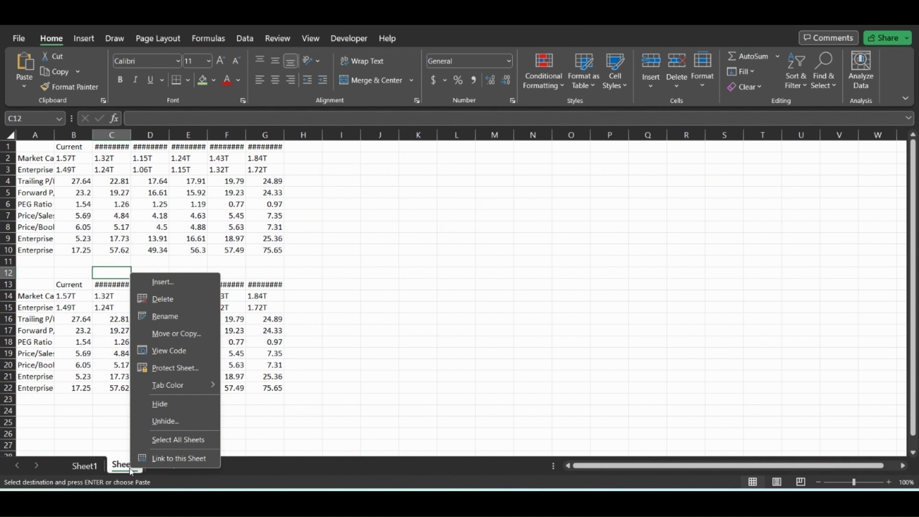
click(166, 406)
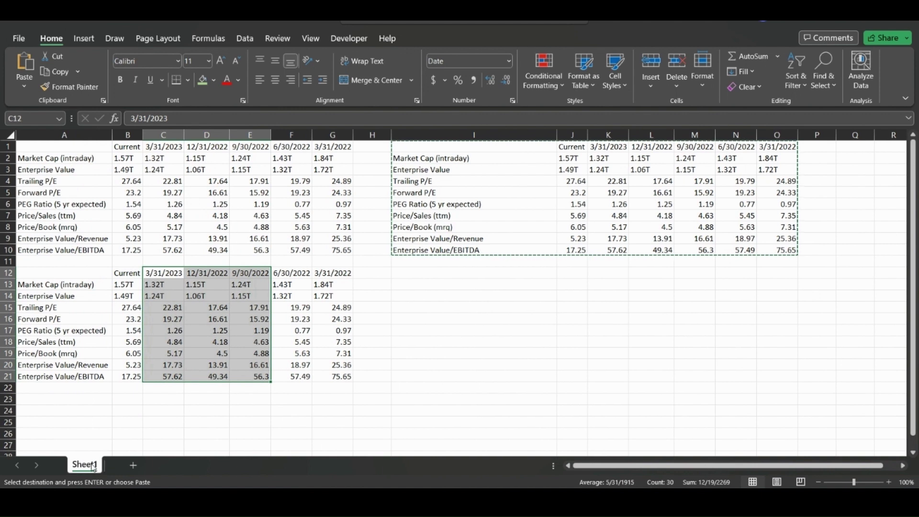
Unhide Sheet3 from the hidden-sheets list.
right_click(94, 466)
click(127, 417)
drag(104, 362, 137, 318)
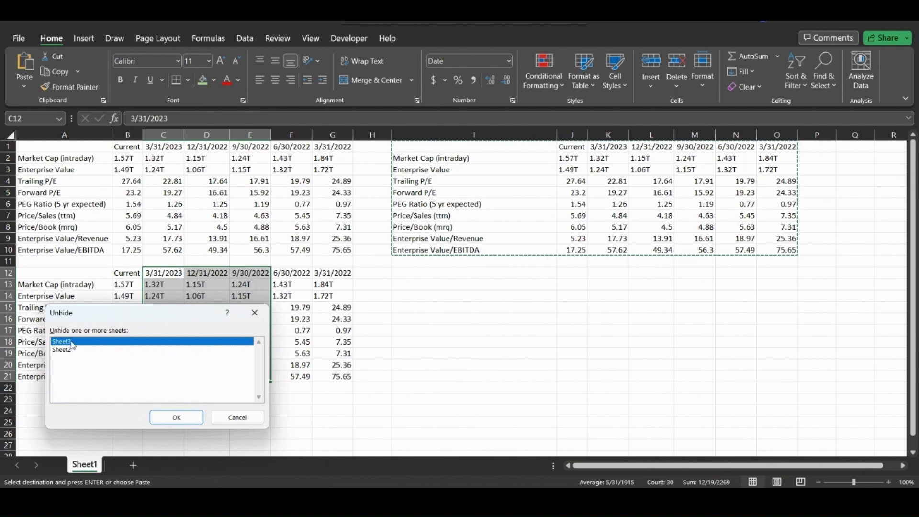
click(177, 418)
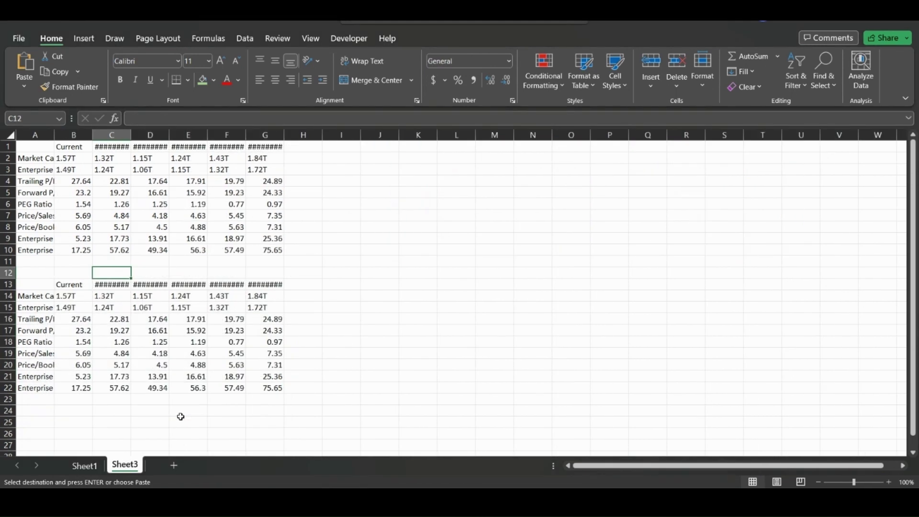